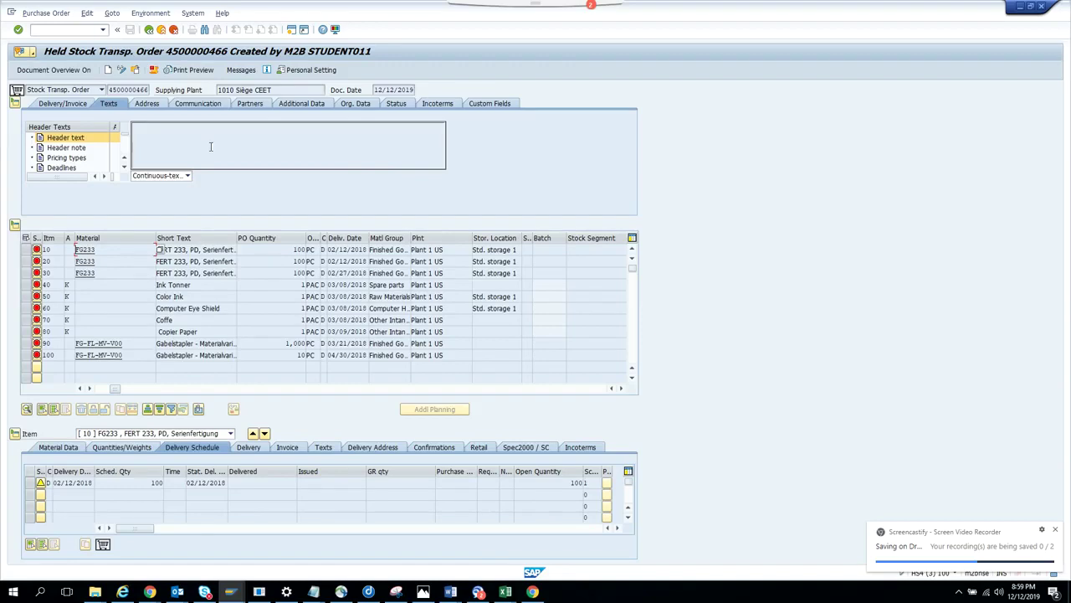
click(137, 71)
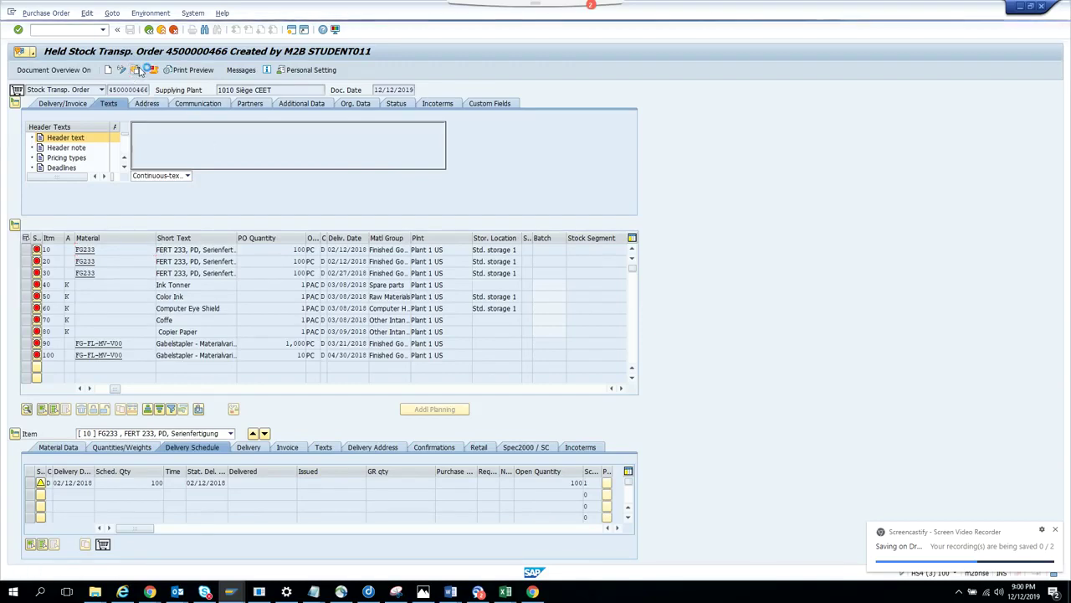
key(BackSpace)
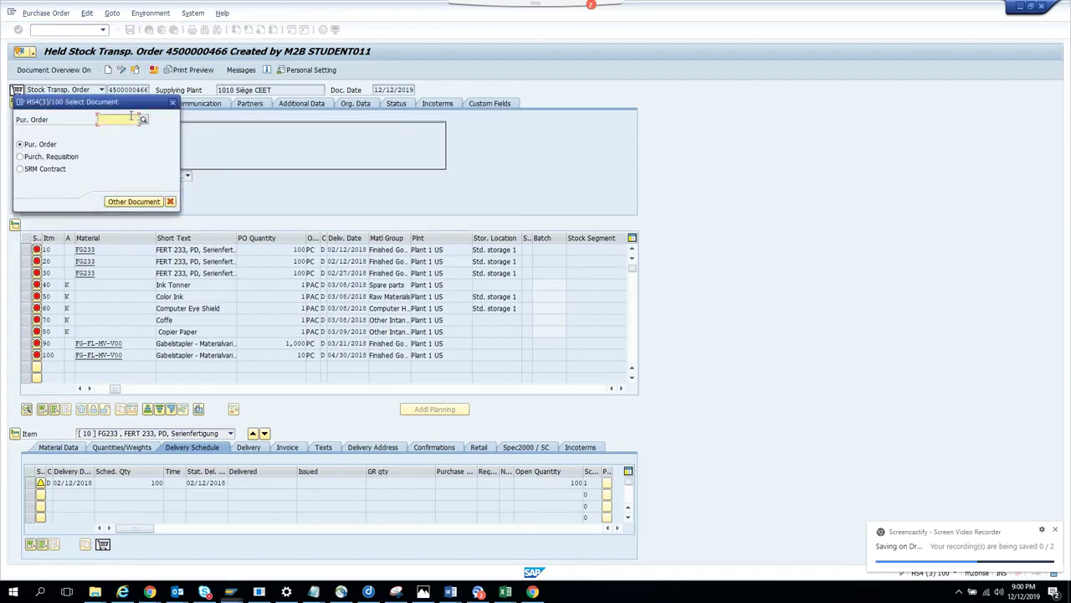
text(45)
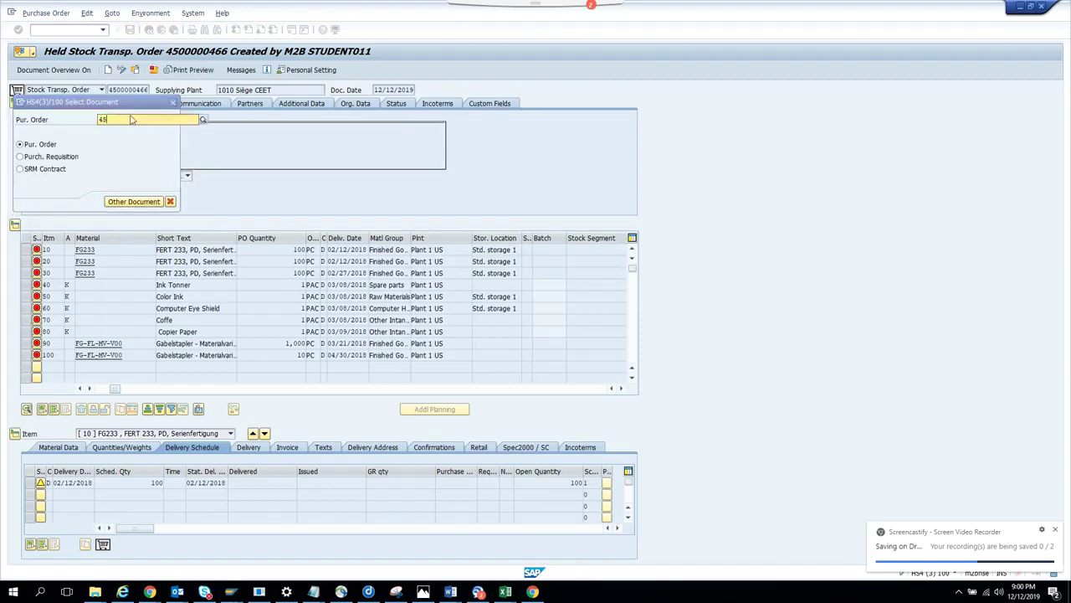
text(00000)
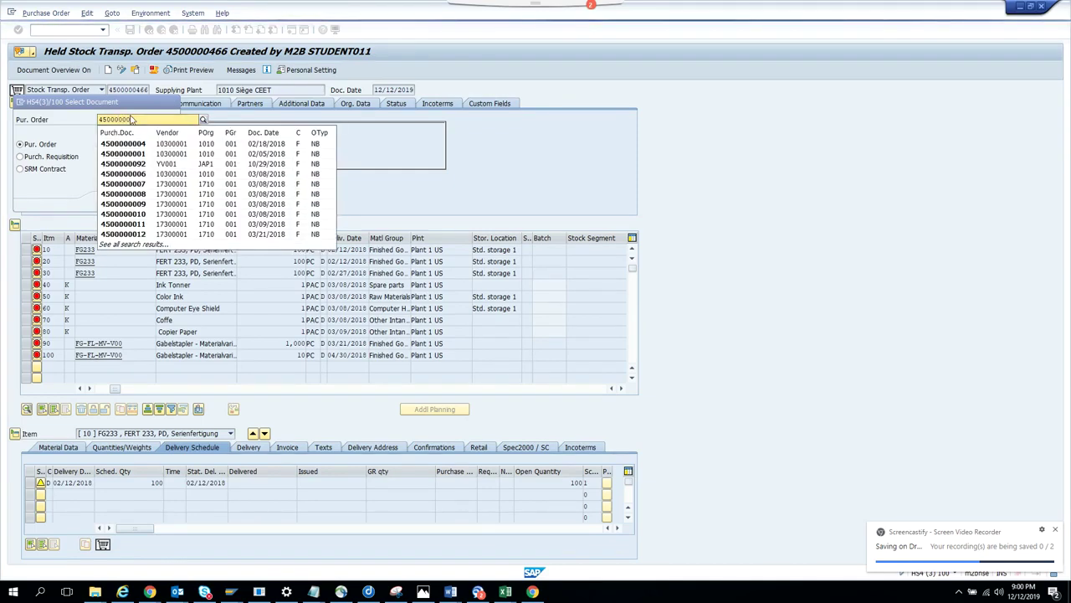
text(0)
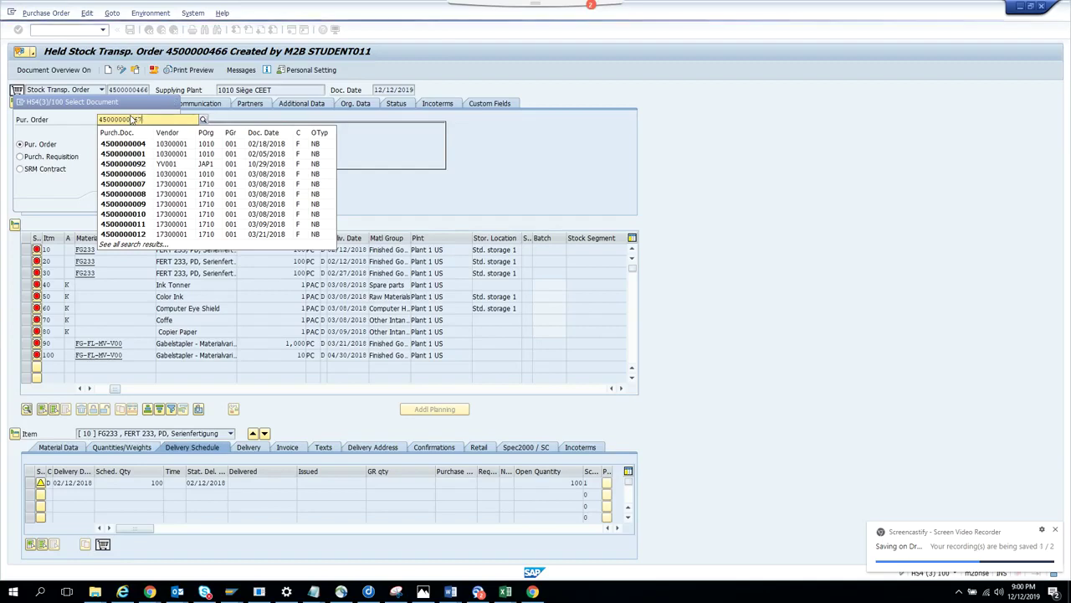
text(467)
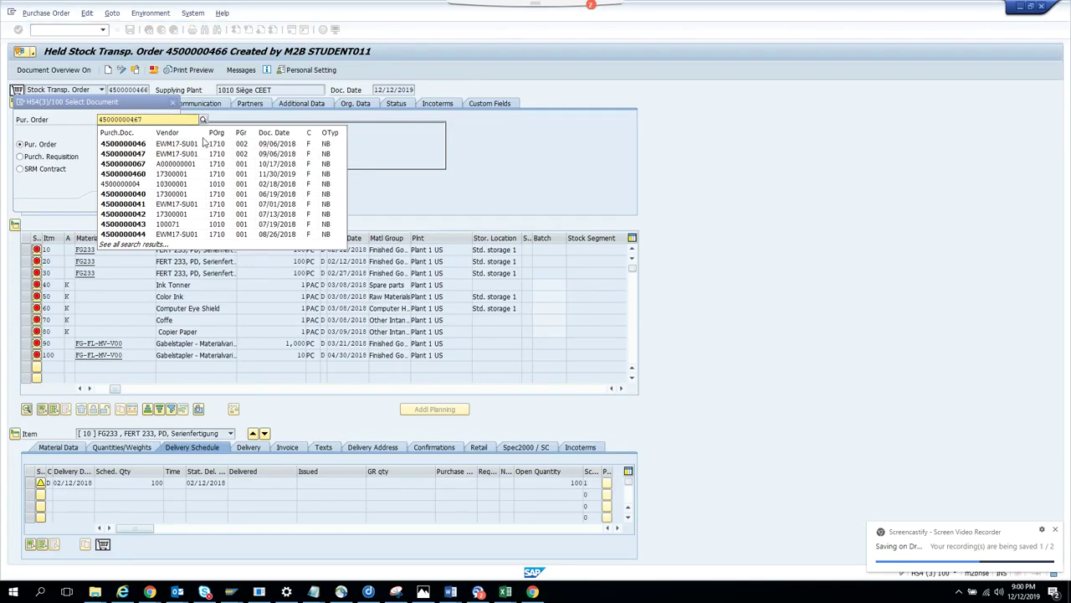
click(202, 143)
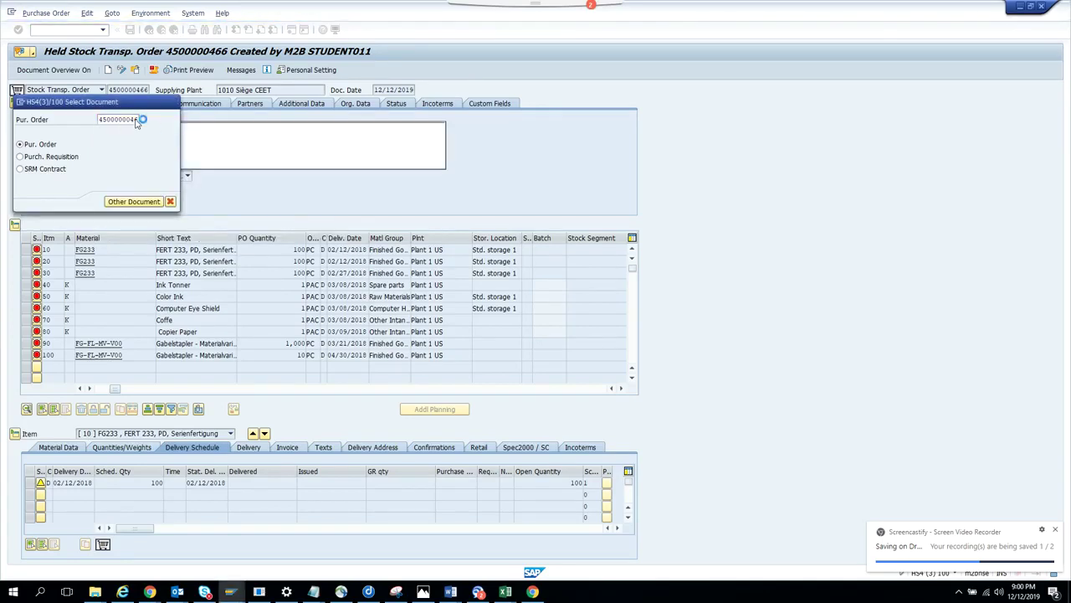
key(Return)
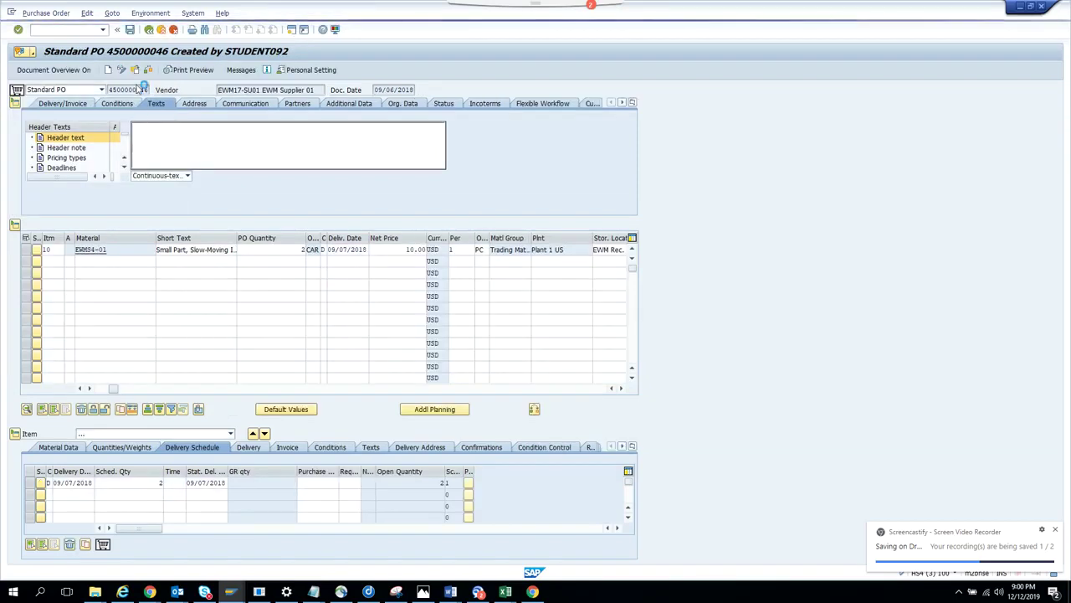
click(138, 72)
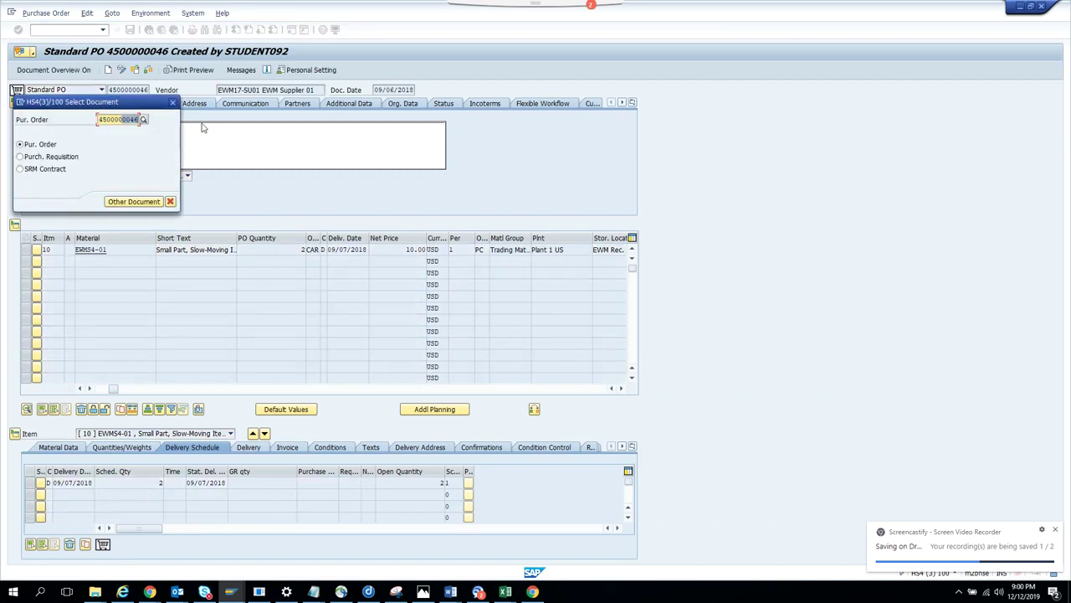
text(4500000)
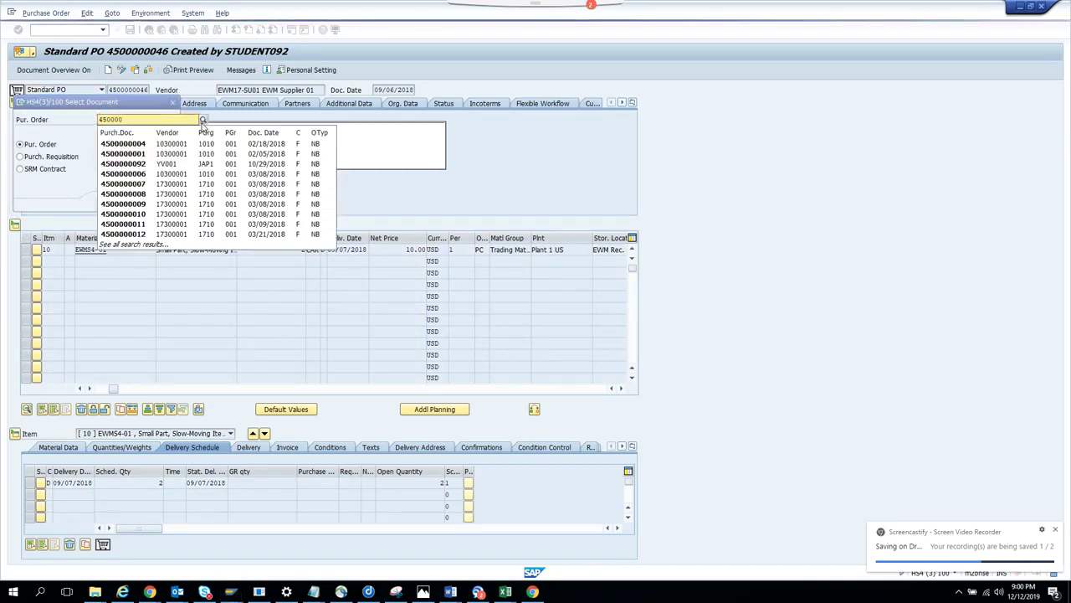
text(467)
key(Return)
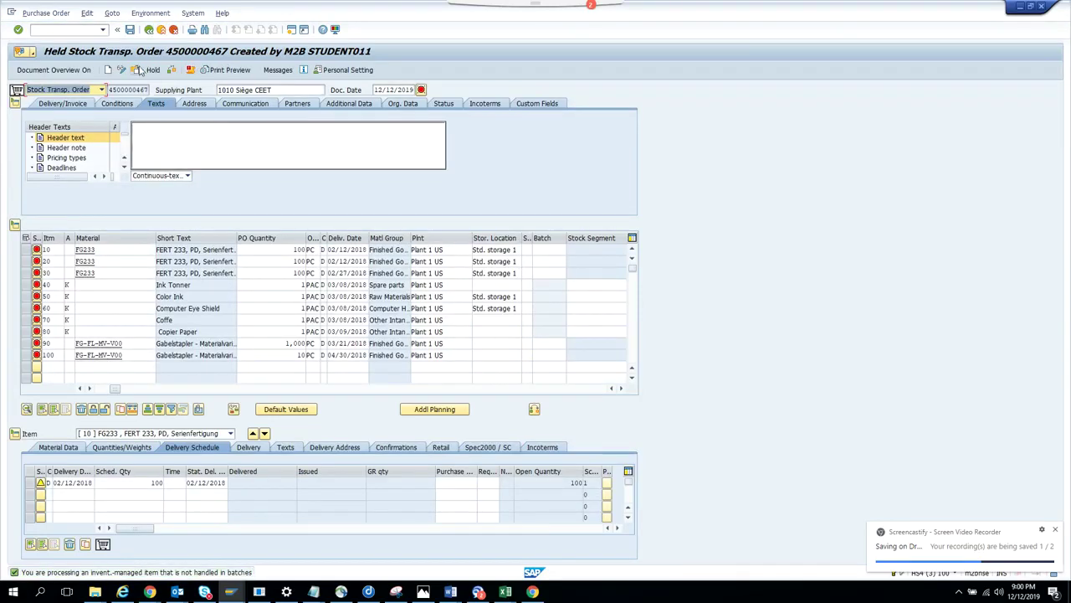
- Back out to SAP Easy Access and start transaction VA03
click(144, 101)
click(149, 31)
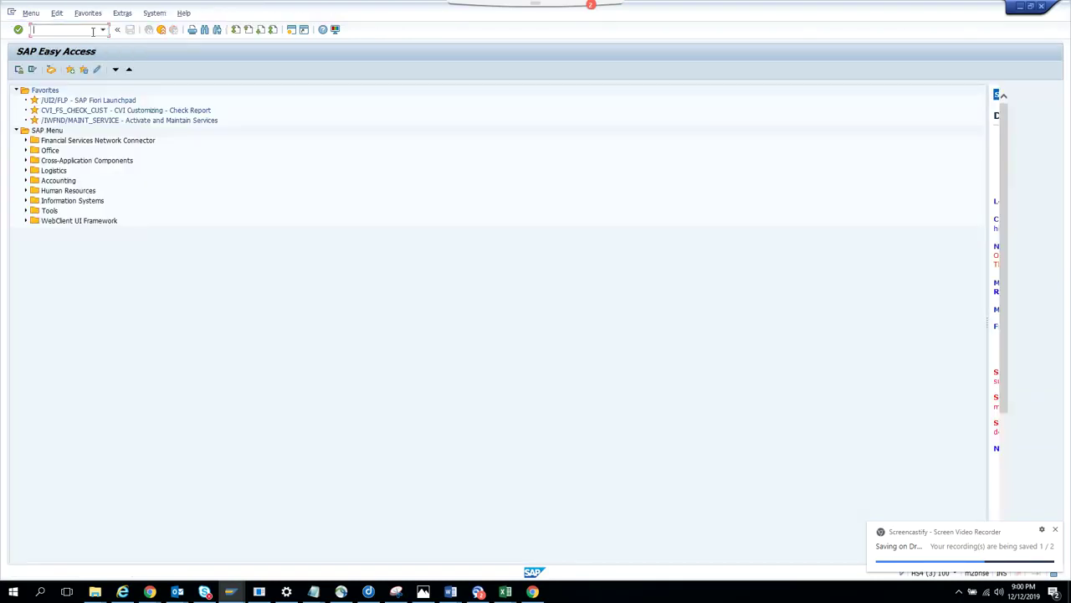
text(va03)
key(Return)
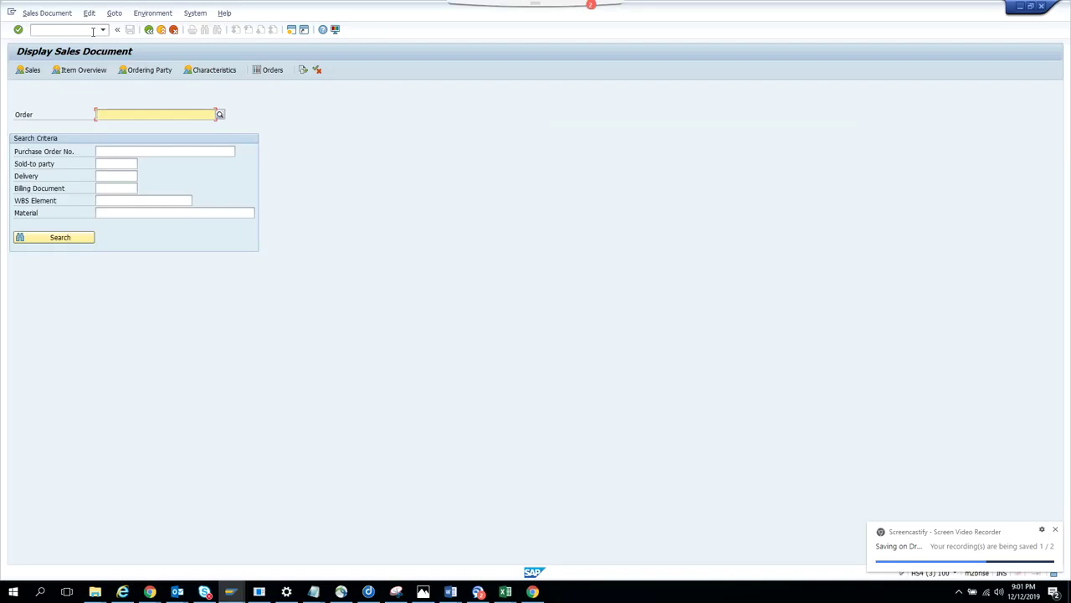
- Type 123 in the Order field, clear it, then enter 12345 to trigger suggestions
text(1234)
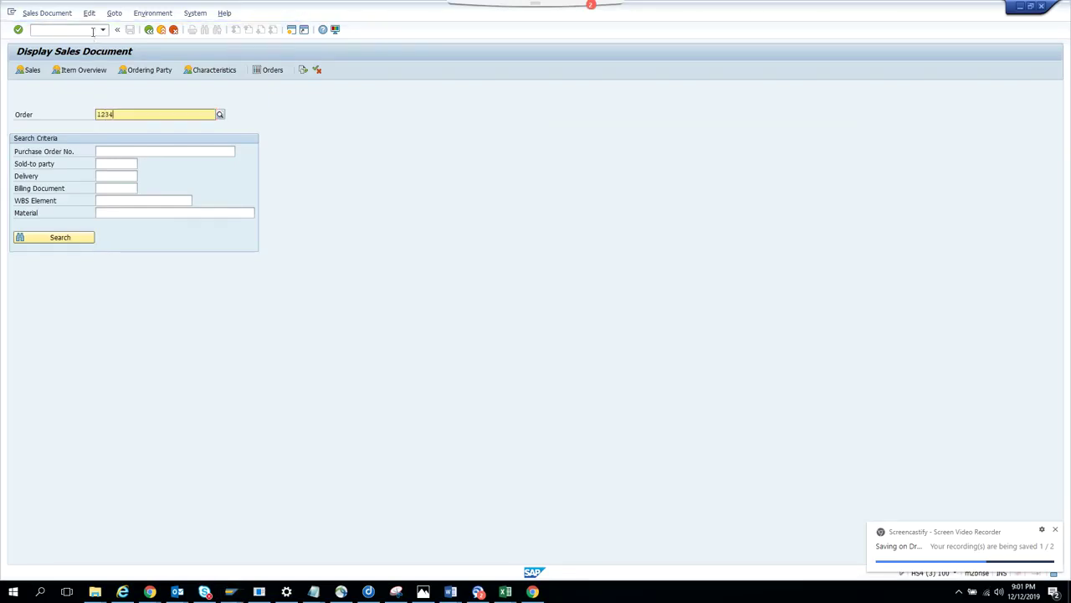
key(BackSpace)
key(BackSpace)
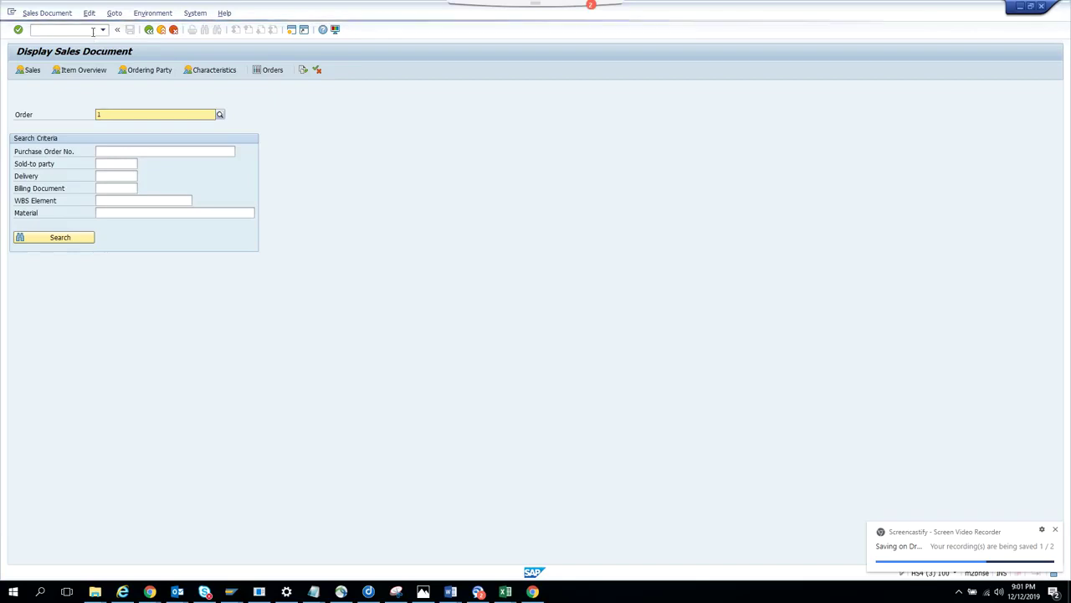
key(BackSpace)
text(1)
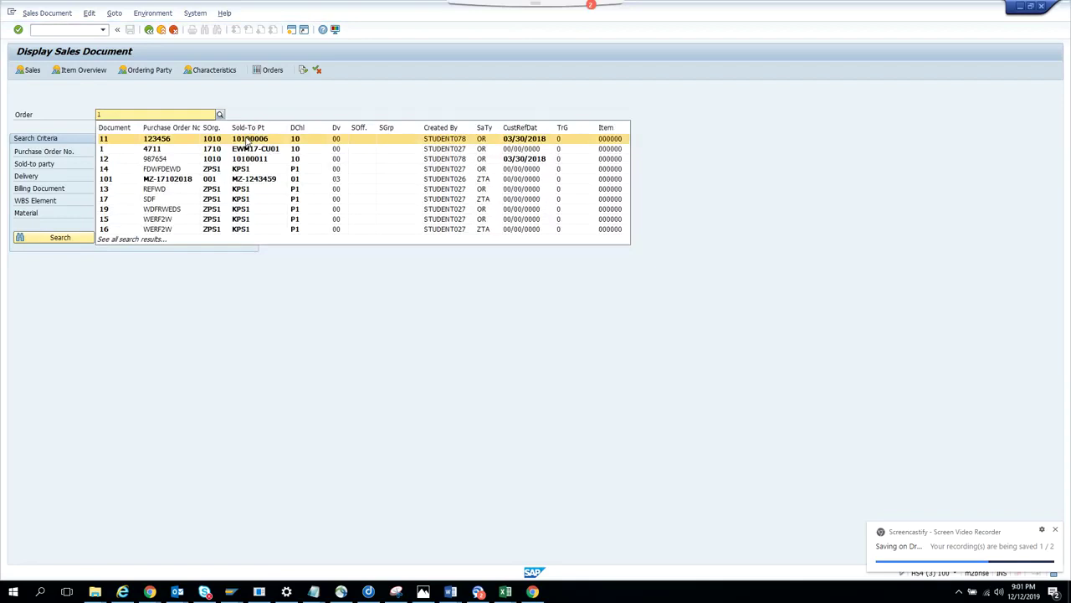
text(2345)
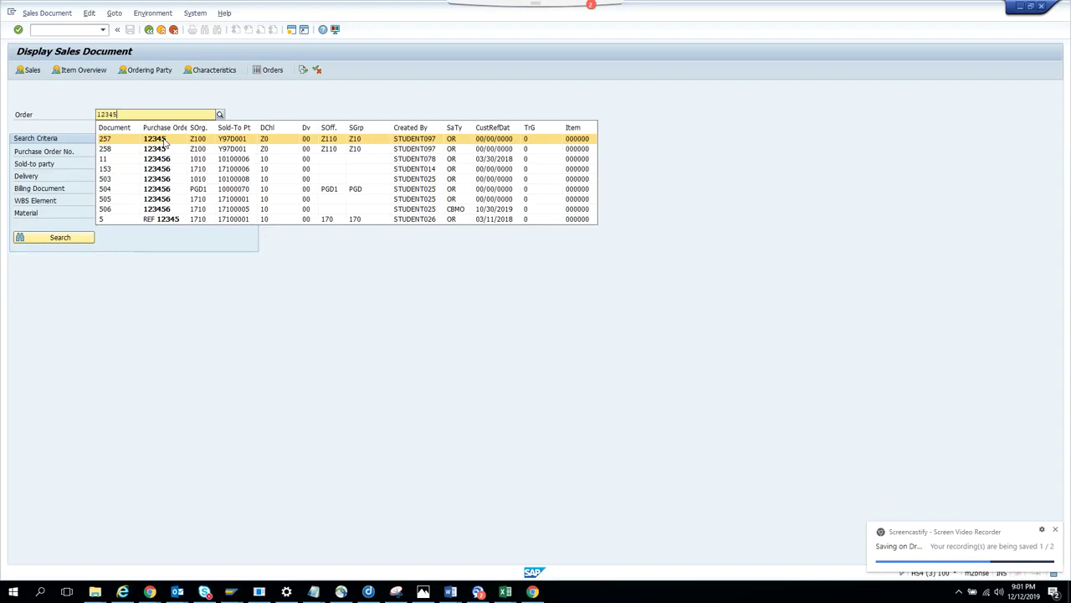
- In SAP GUI Options under Visualization 2, apply 'Do not show Enhanced Search'
click(318, 107)
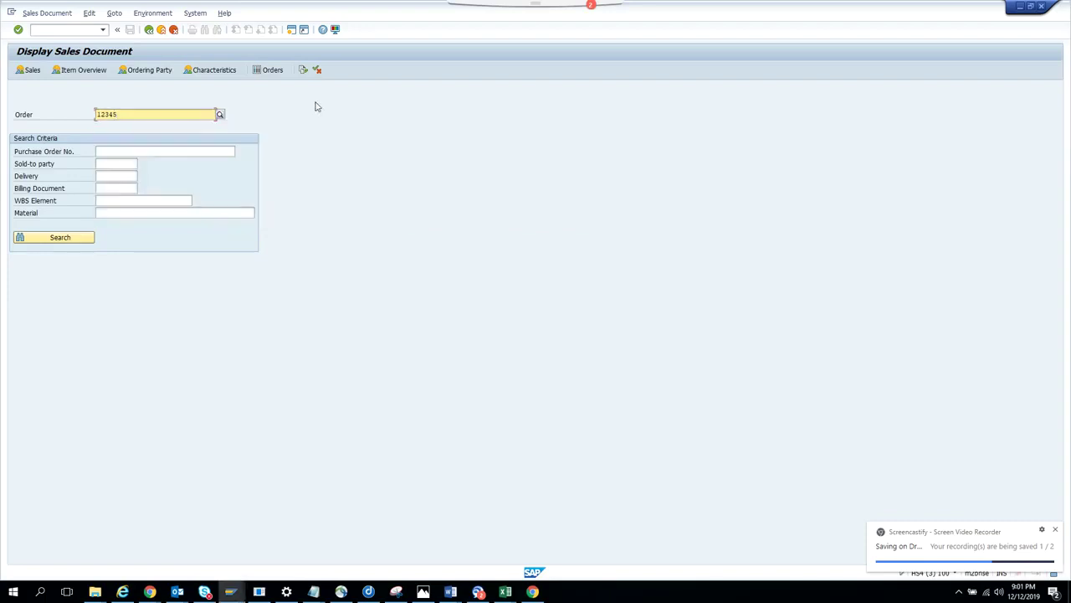
click(335, 29)
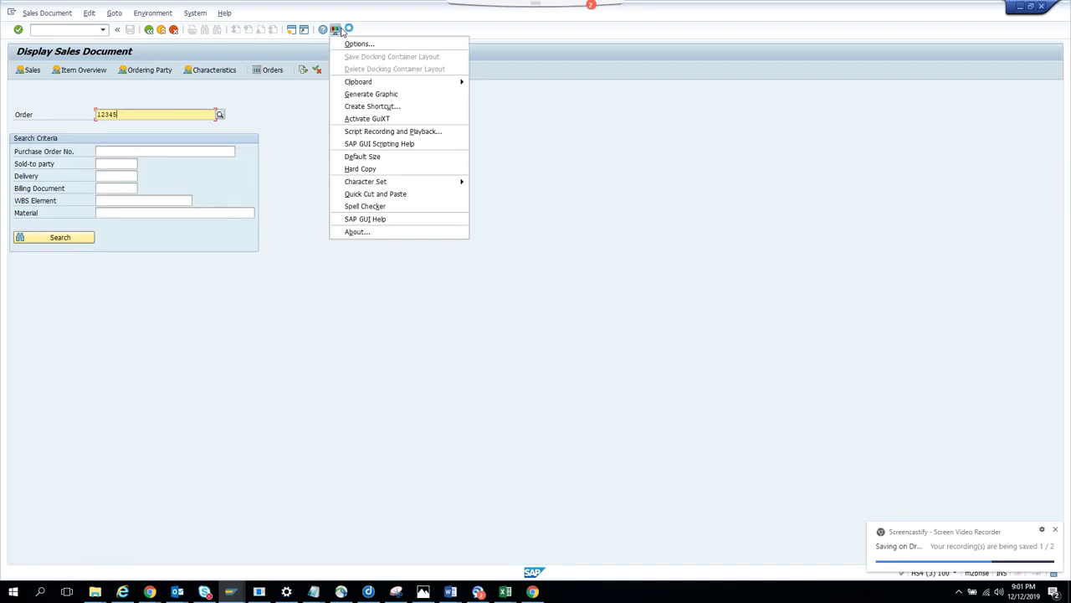
click(358, 44)
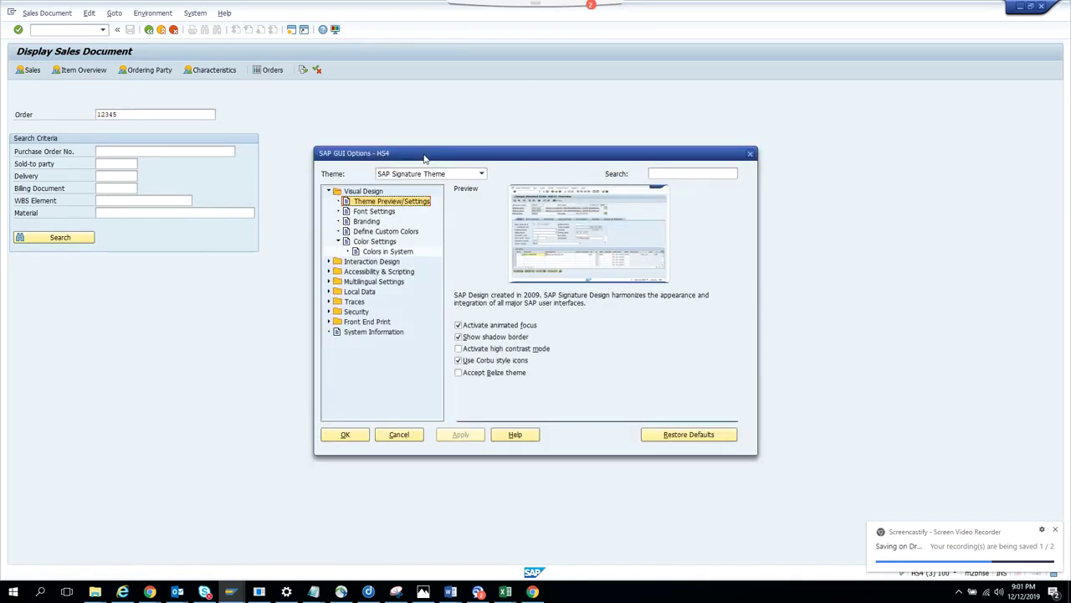
click(328, 262)
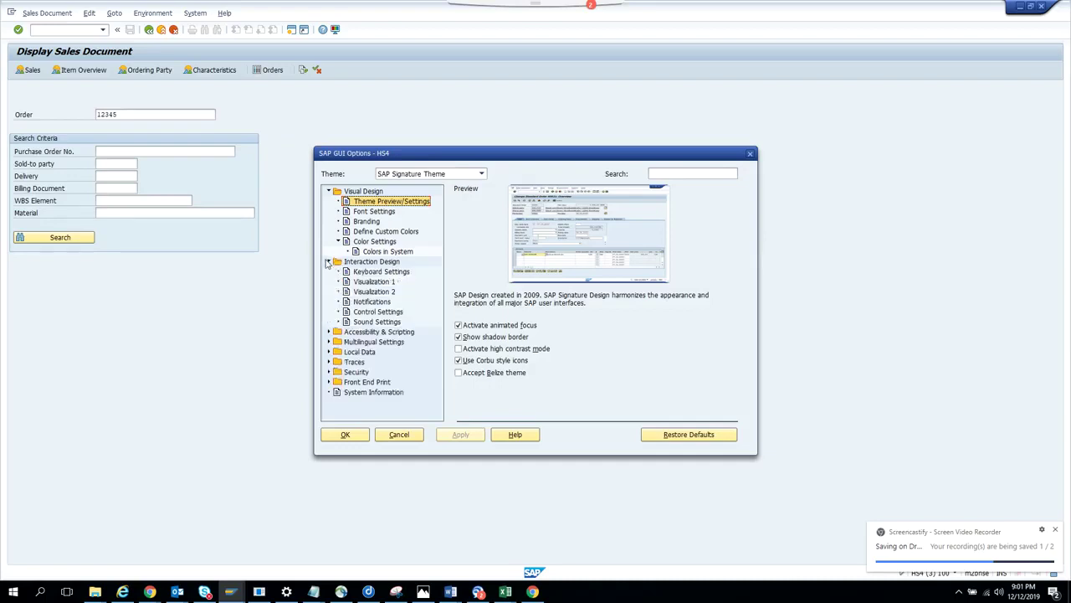
click(365, 292)
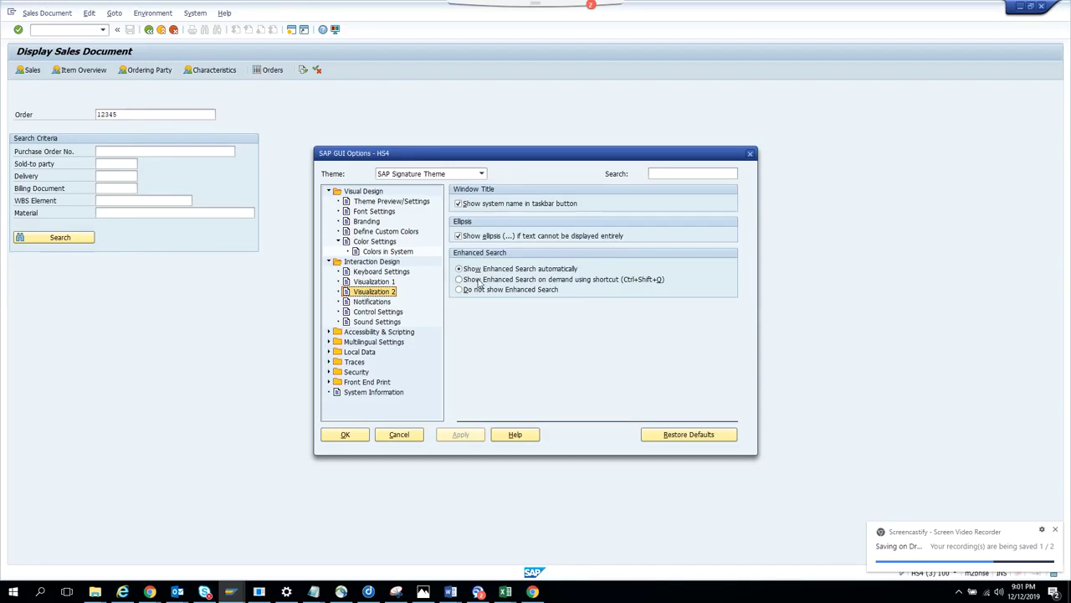
click(526, 291)
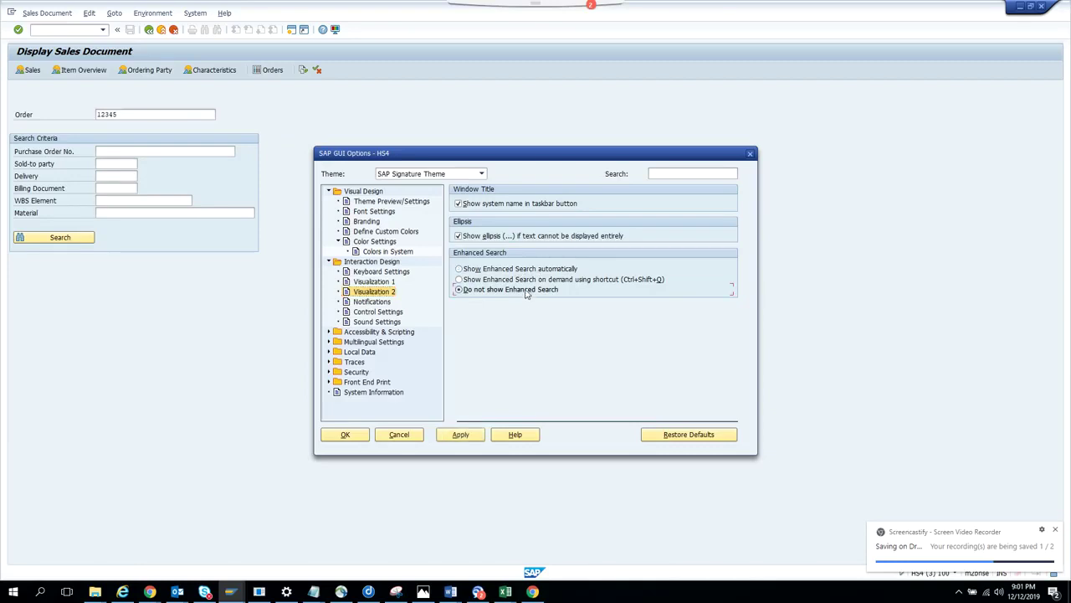
click(458, 434)
- Close Options with OK and retype 12345 in the Order field, confirming no suggestions appear
click(344, 435)
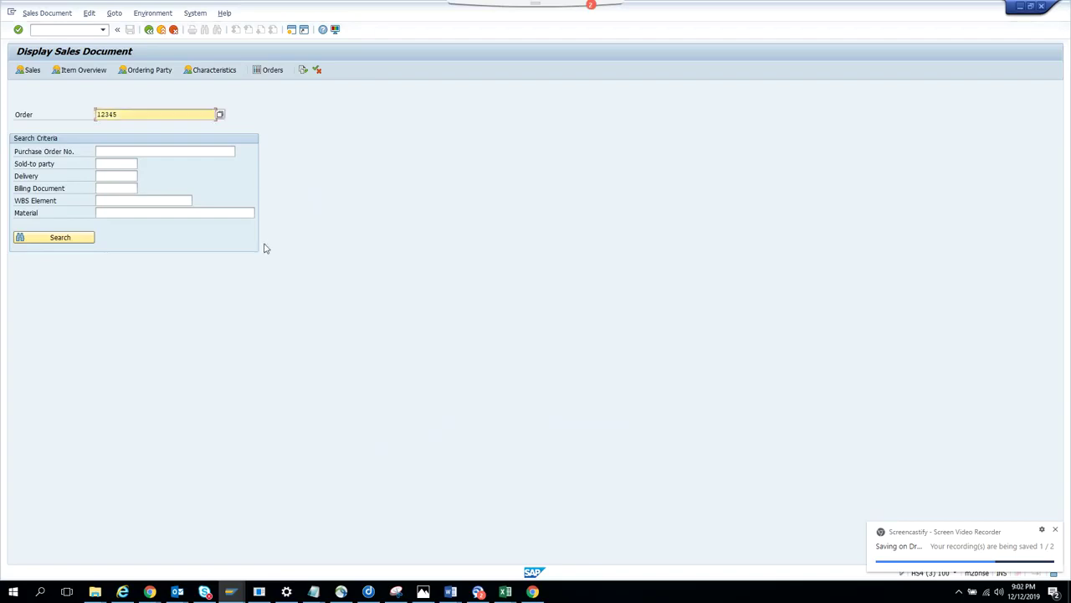
drag(139, 113, 6, 138)
key(BackSpace)
text(12345)
- Apply 'Show Enhanced Search automatically' in SAP GUI Options and close with OK
click(335, 30)
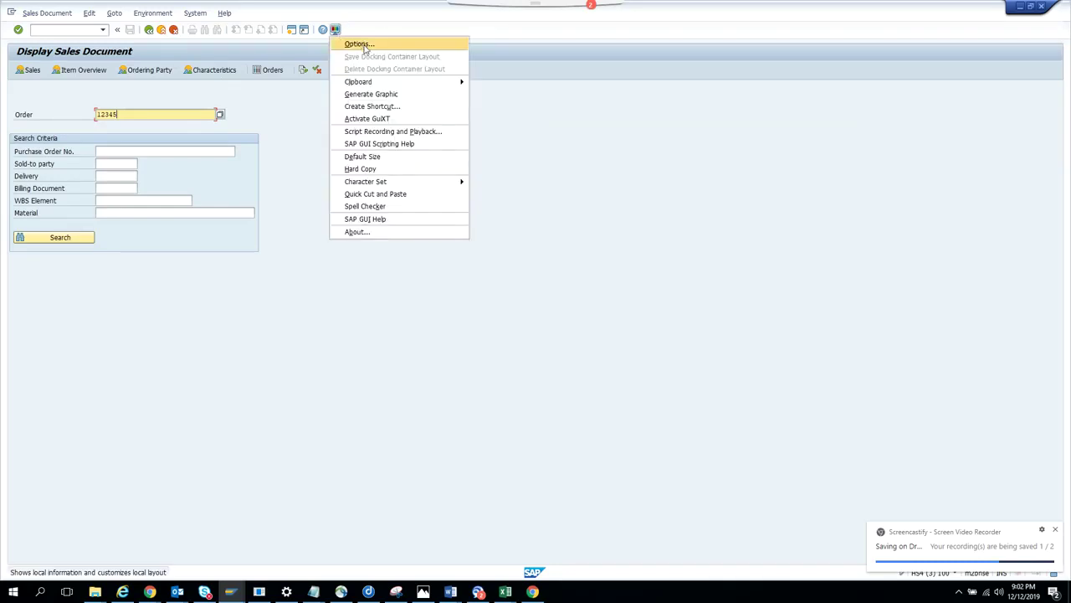
click(365, 46)
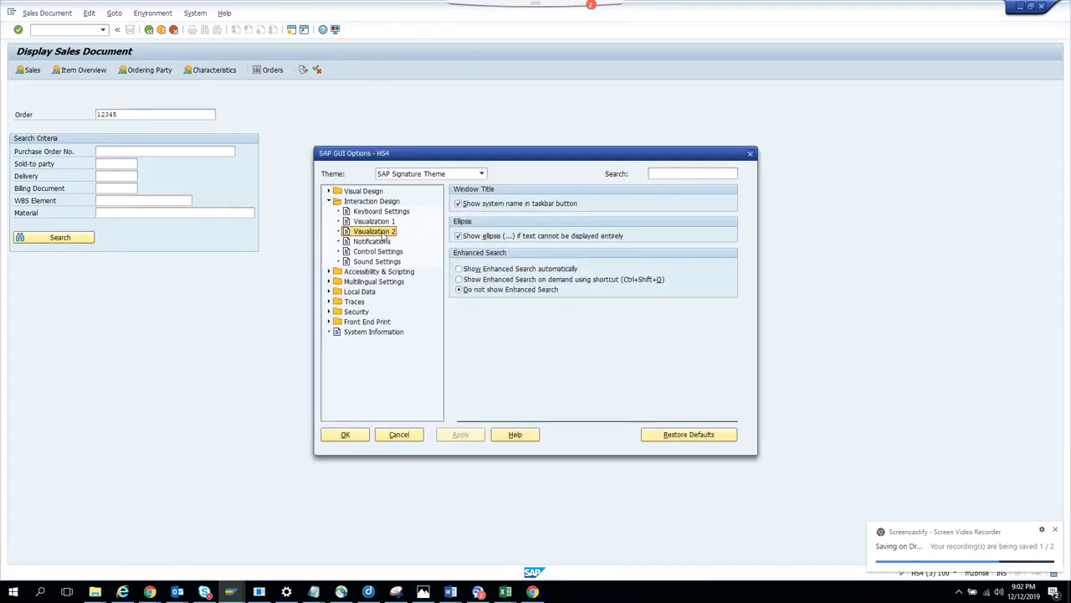
click(529, 269)
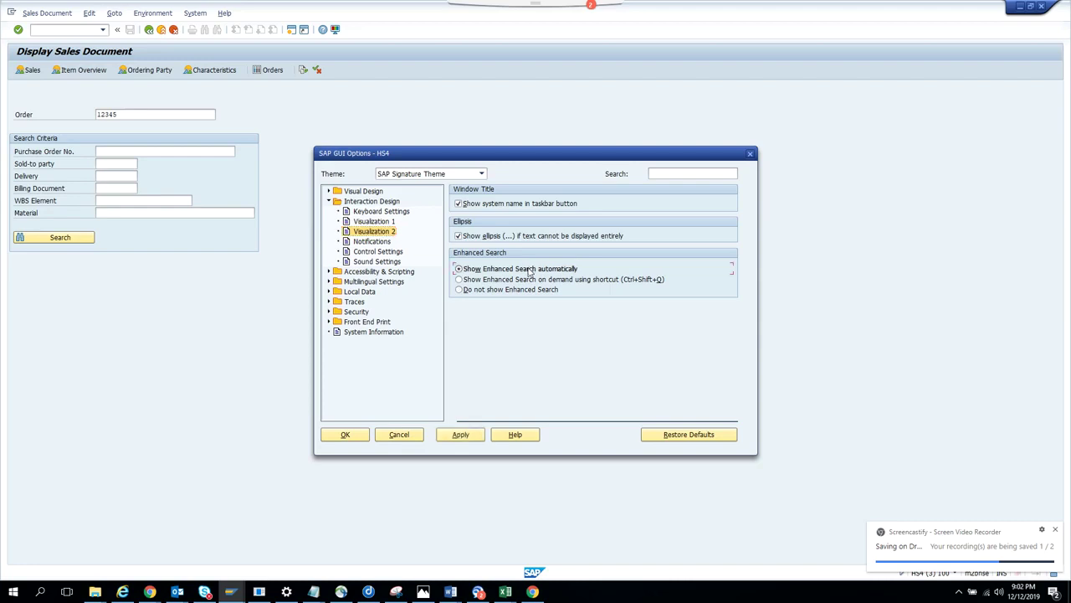
click(459, 435)
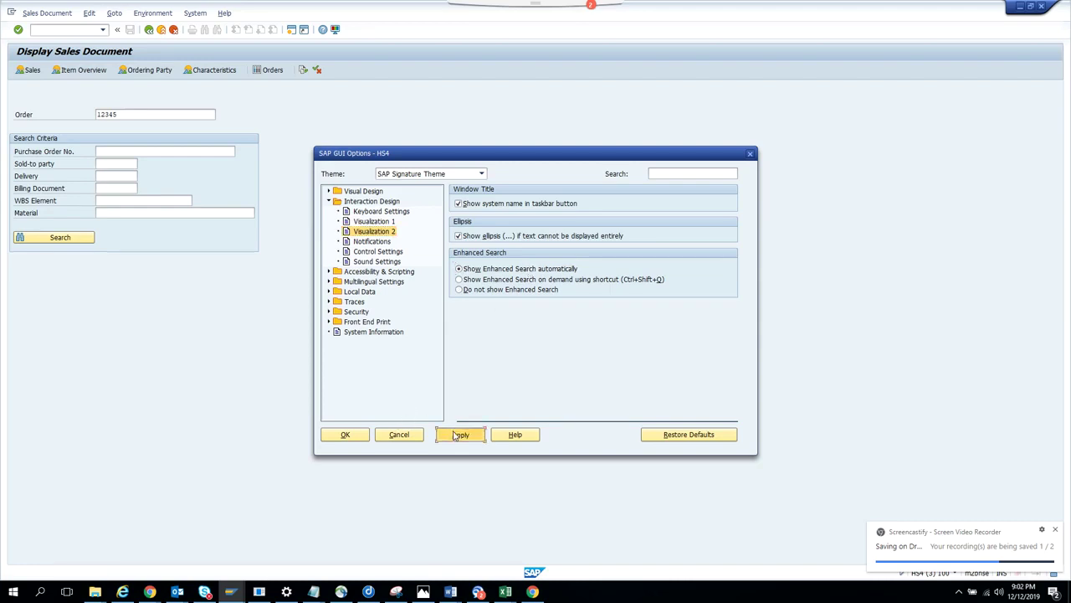
click(346, 434)
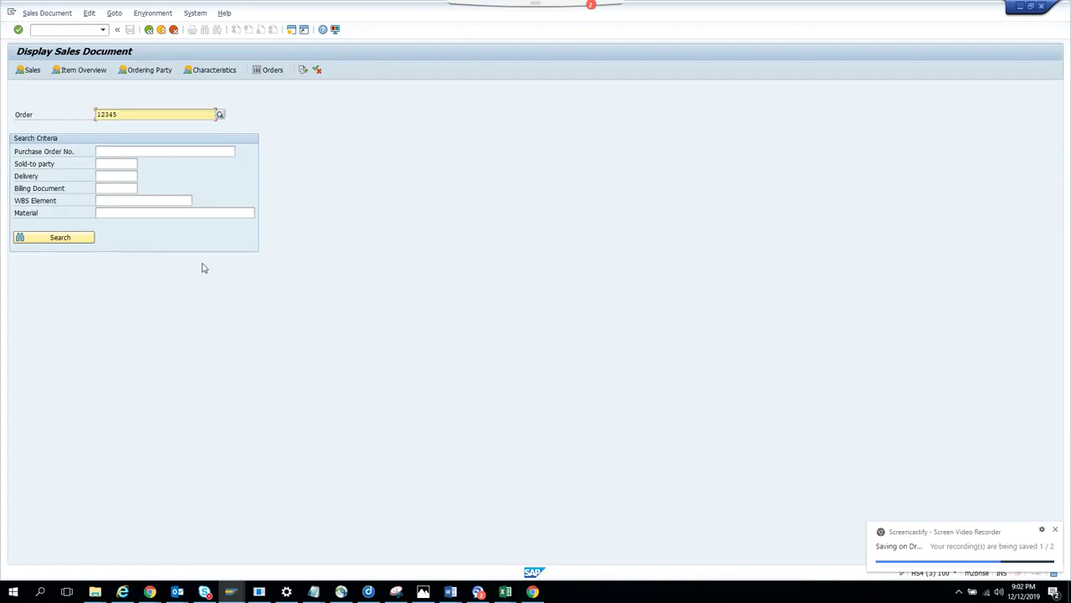
- Clear the Order field and enter 12345 to see matching sales documents listed
key(Delete)
text(12)
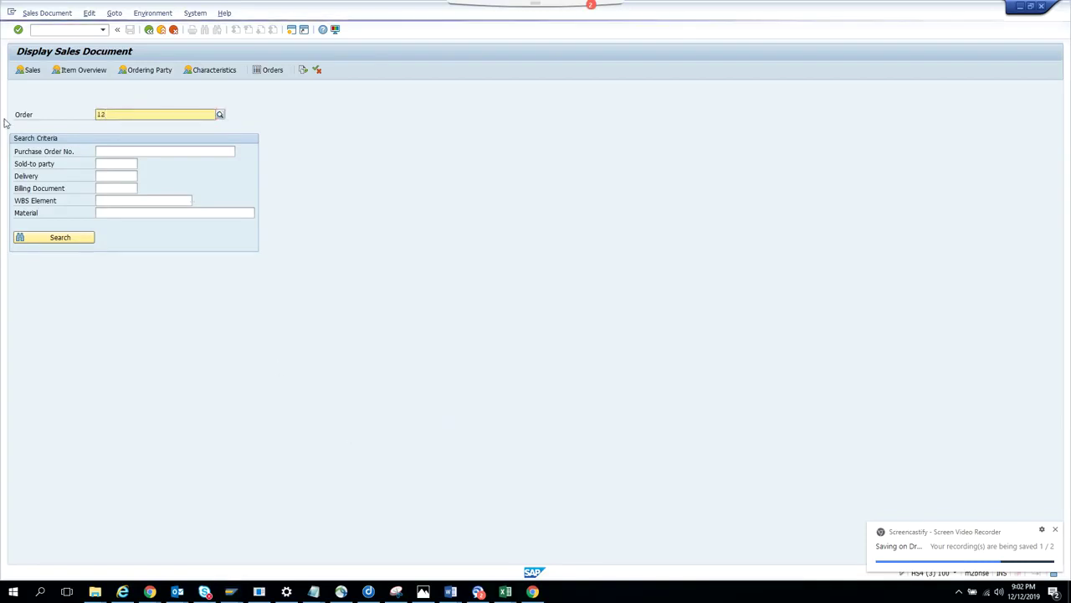
text(345)
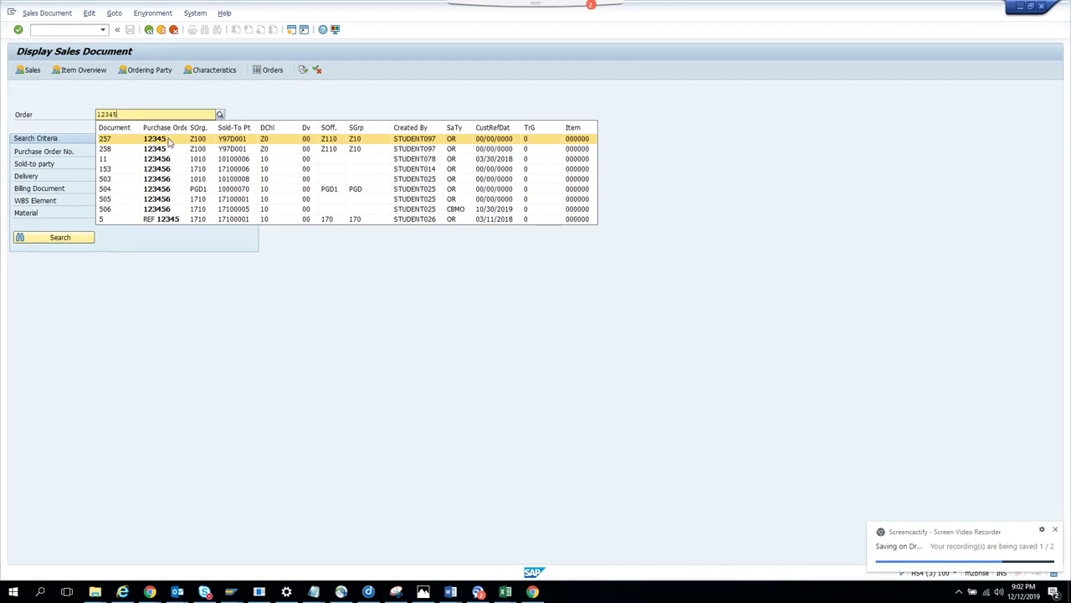
click(177, 111)
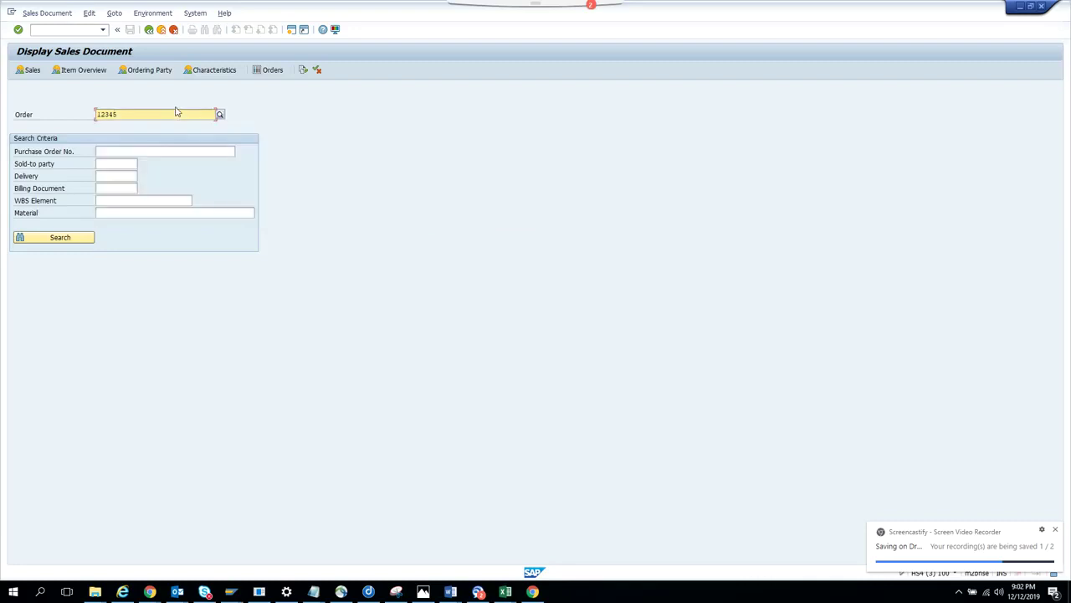
- Replace the entry with y10 to get 'No results found', then undo it
drag(155, 113, 2, 104)
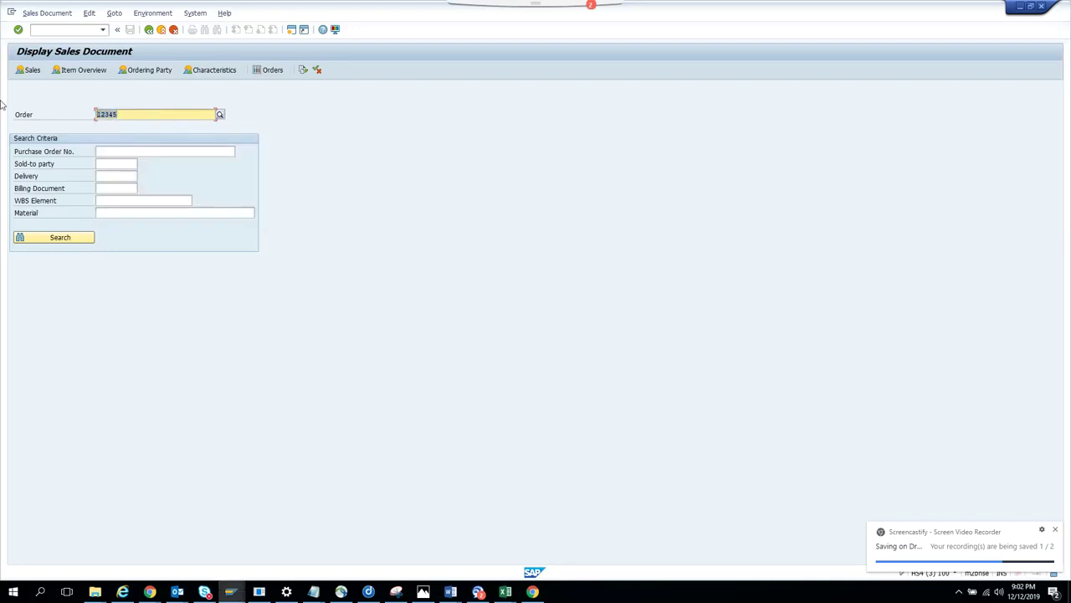
text(y10)
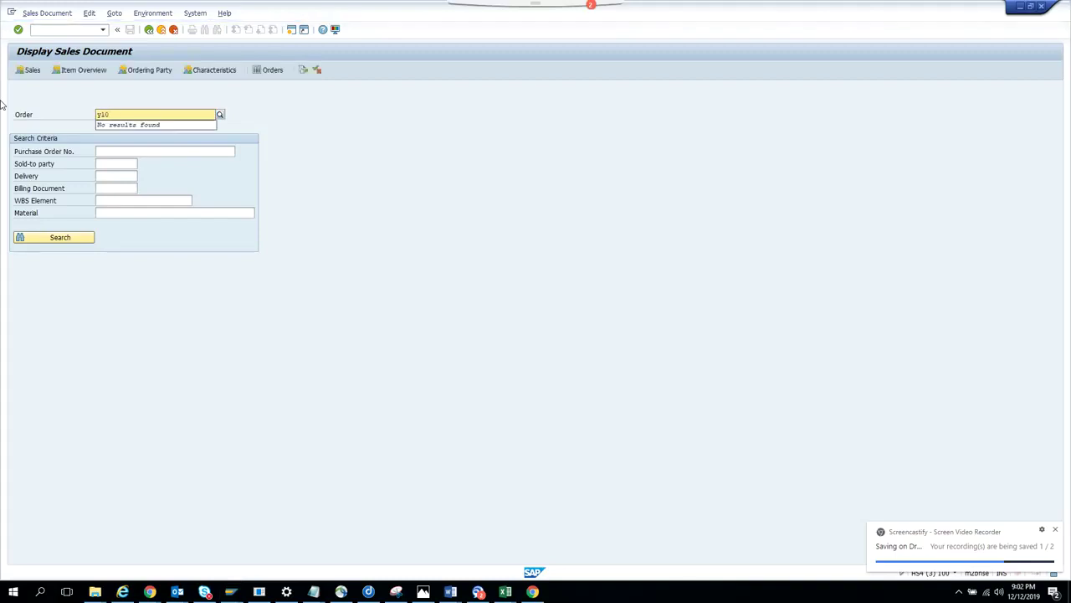
key(ctrl+z)
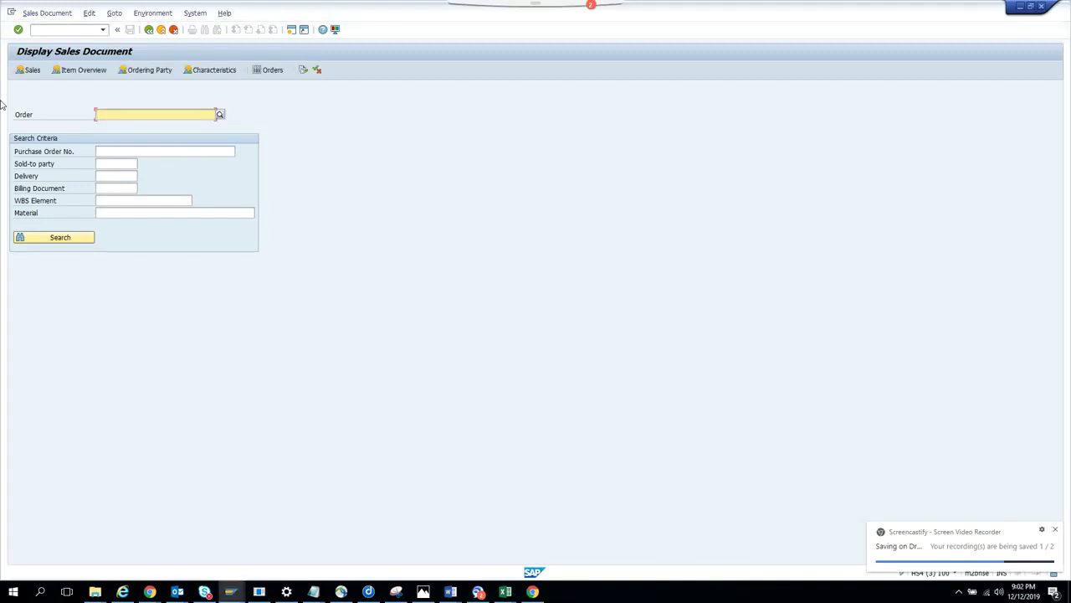
- Enter partial number 12, dismiss its suggestions, then type a partial sold-to party code
text(12345)
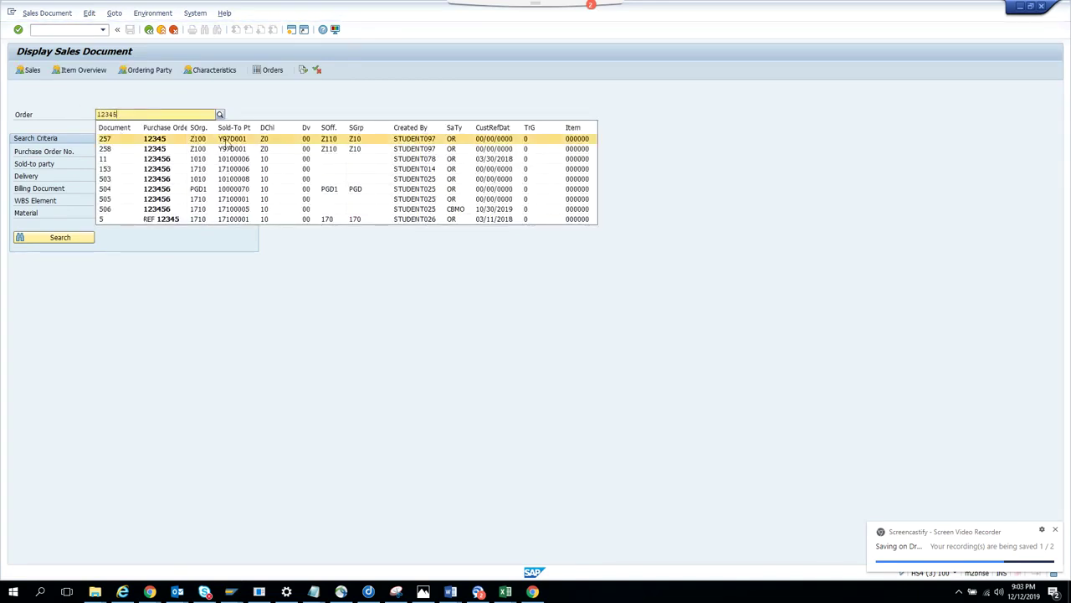
click(130, 113)
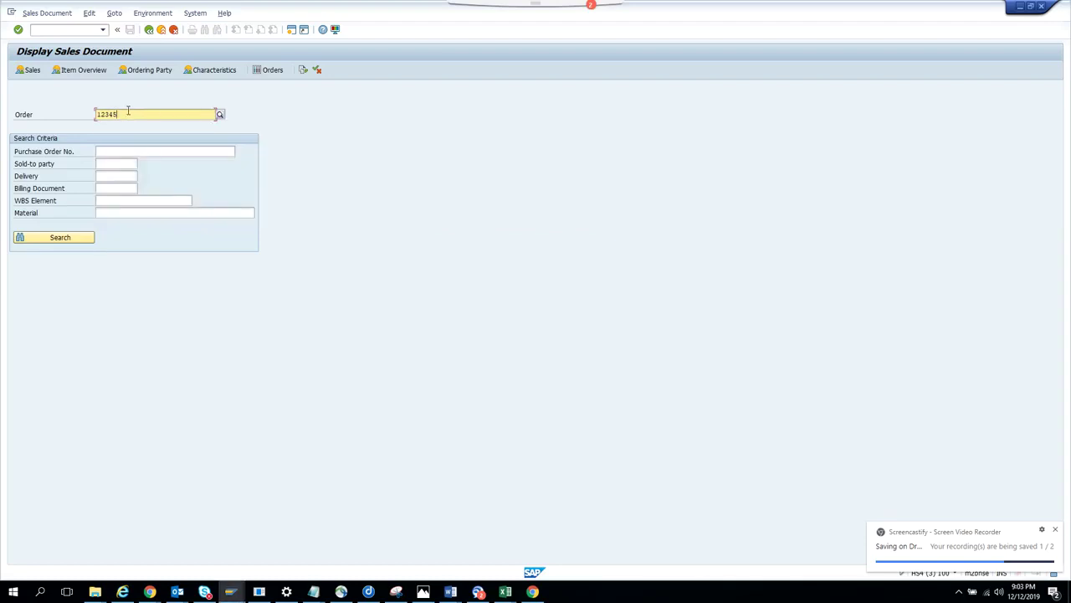
key(BackSpace)
key(BackSpace)
key(BackSpace)
key(BackSpace)
key(BackSpace)
text(y)
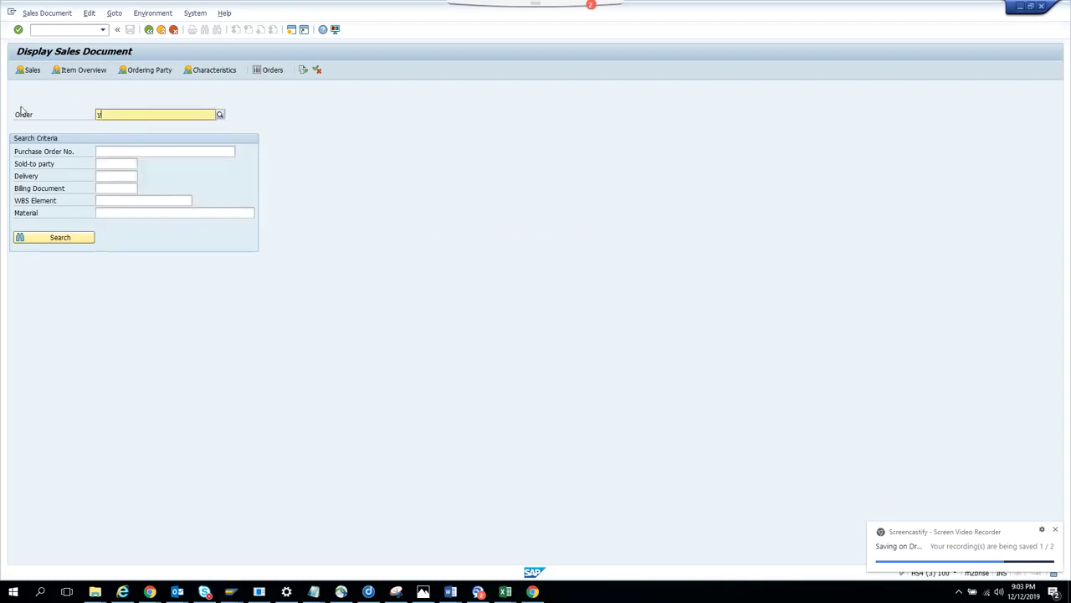
text(97d)
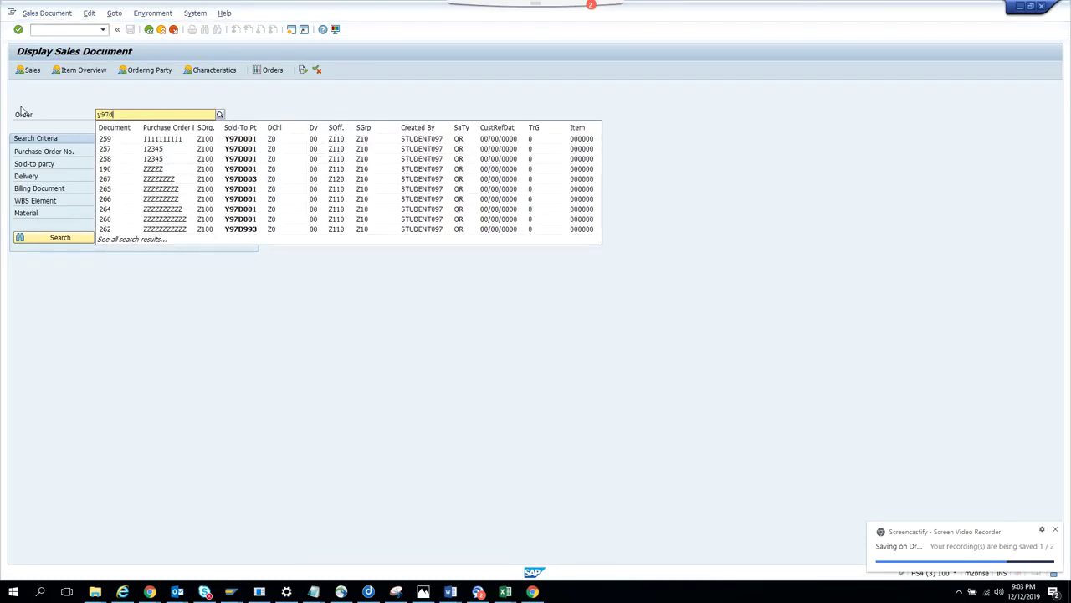
text(00)
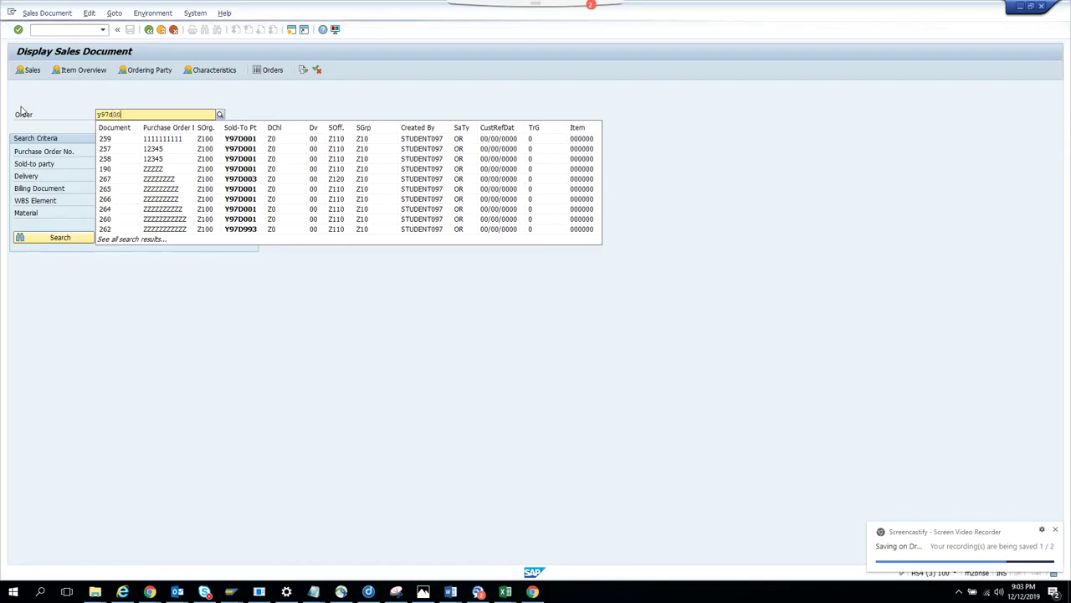